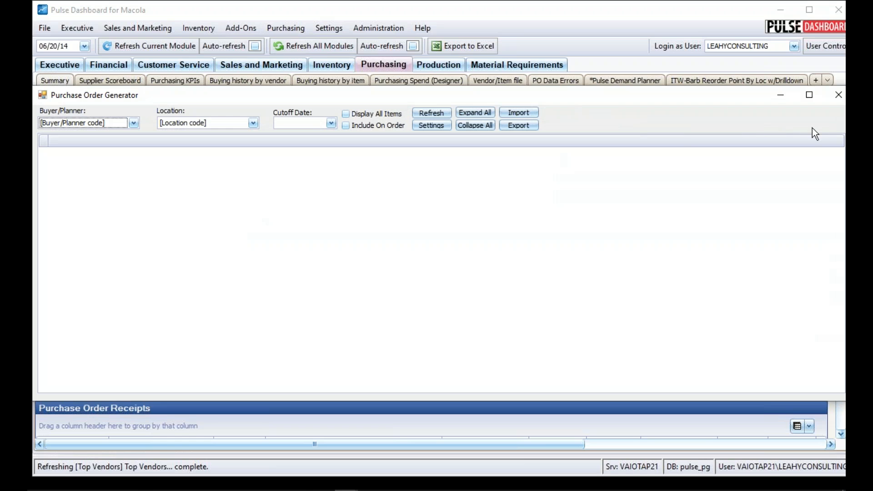
Step: Maximize the Purchase Order Generator and load the vendor list for buyer/planner code SO at Cincinnati location CIN
{"action": "left_click", "coordinate": [809, 95]}
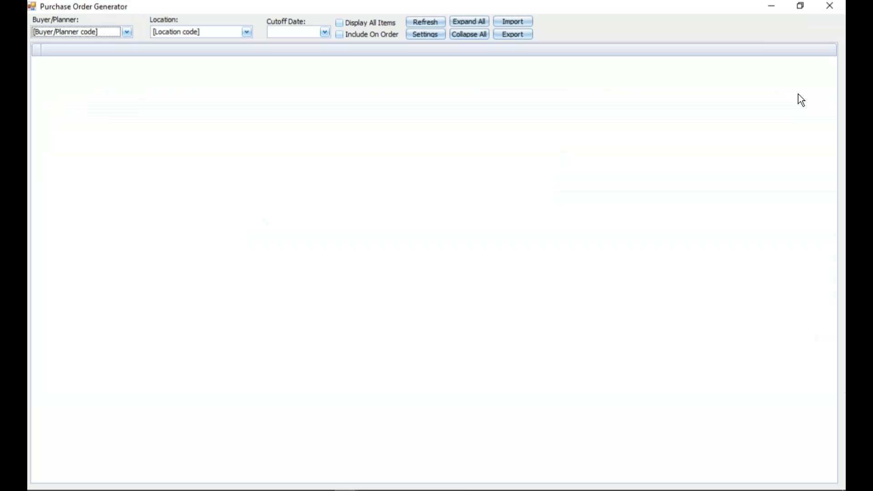
{"action": "left_click", "coordinate": [131, 32]}
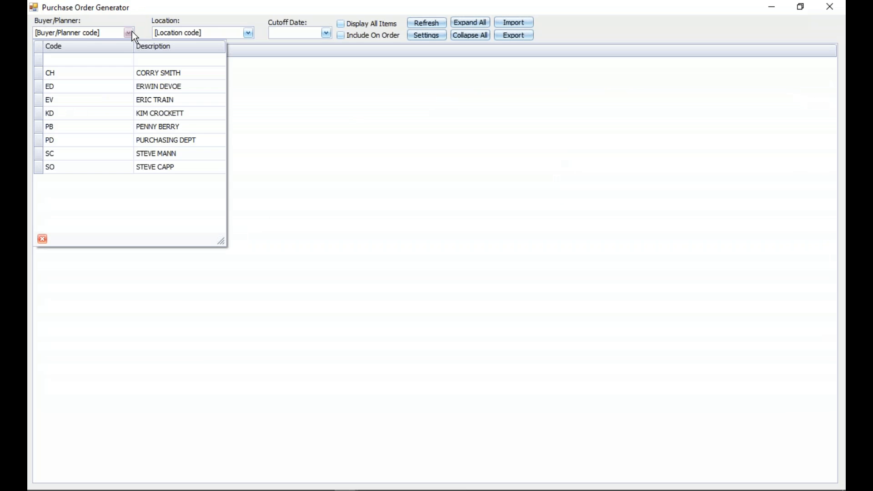
{"action": "left_click", "coordinate": [111, 168]}
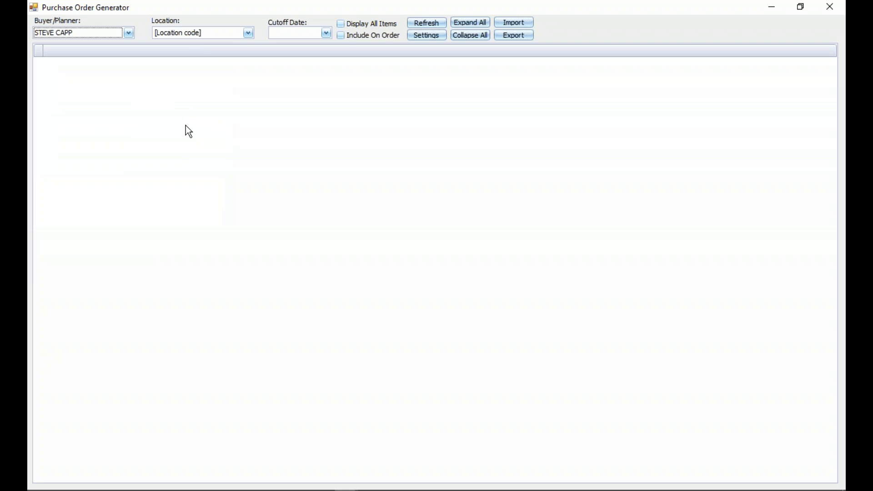
{"action": "left_click", "coordinate": [228, 31]}
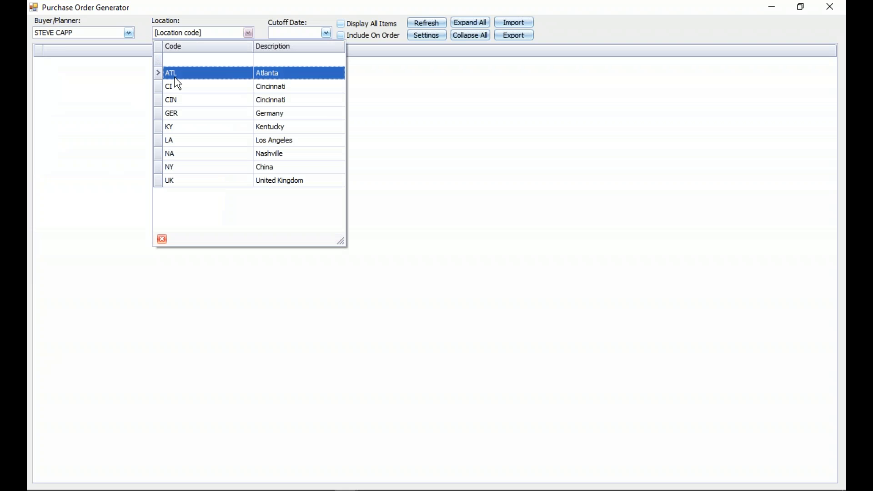
{"action": "left_click", "coordinate": [178, 101]}
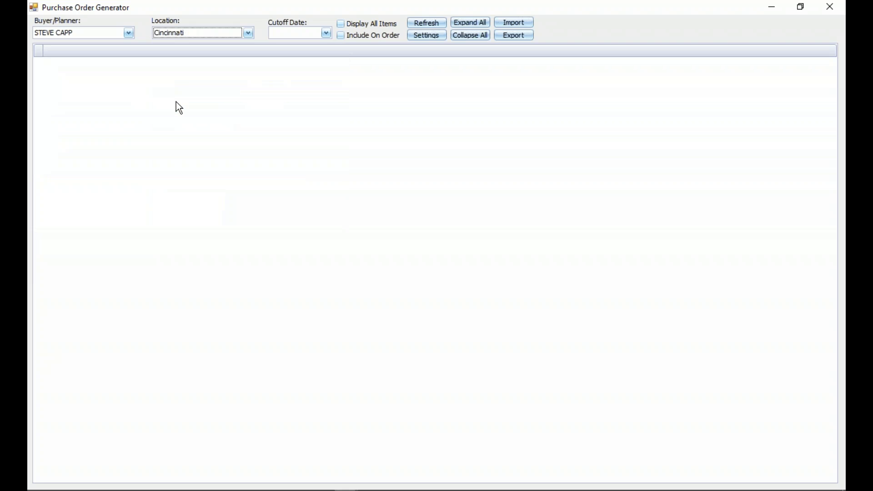
{"action": "left_click", "coordinate": [423, 22]}
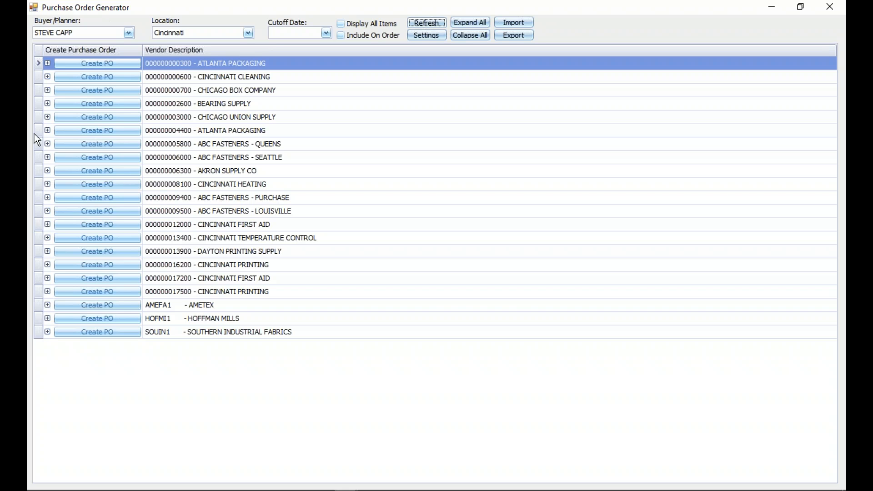
Step: Expand Chicago Box Company and mark all six items, TAS876 through TAS881, for ordering
{"action": "left_click", "coordinate": [48, 90]}
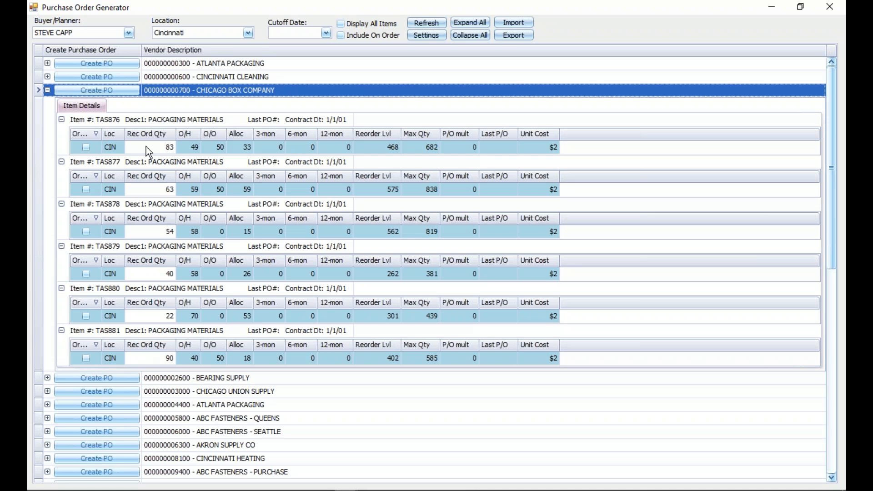
{"action": "left_click", "coordinate": [87, 147]}
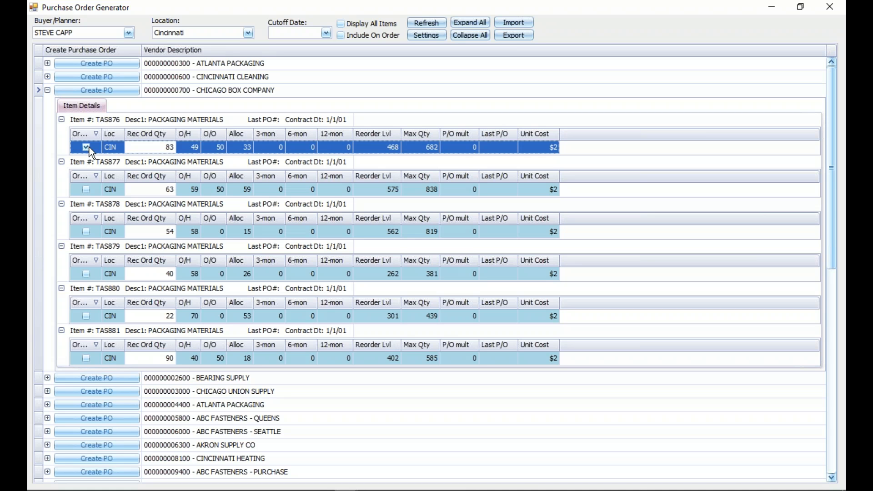
{"action": "left_click", "coordinate": [86, 190]}
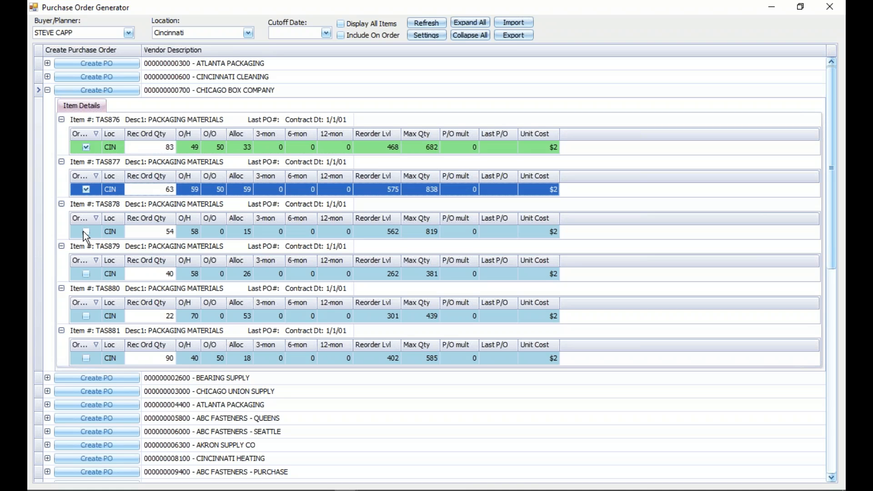
{"action": "left_click", "coordinate": [86, 231]}
{"action": "left_click", "coordinate": [86, 232]}
{"action": "left_click", "coordinate": [85, 274]}
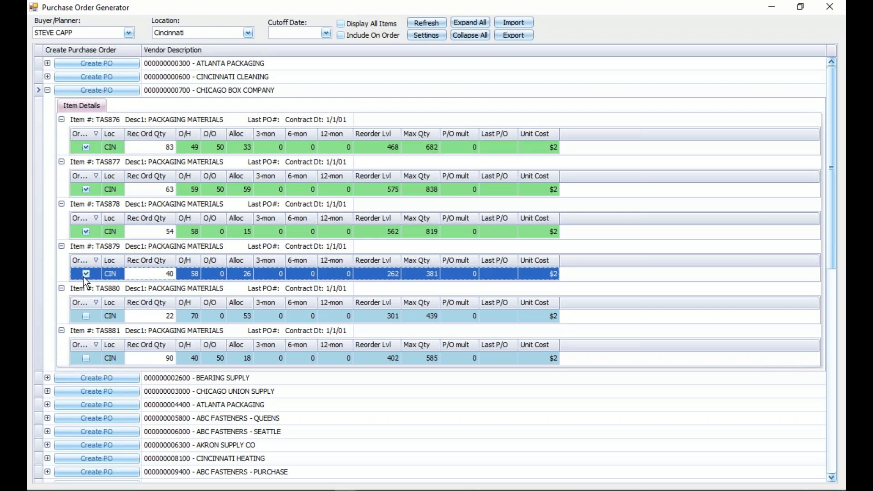
{"action": "left_click", "coordinate": [85, 317]}
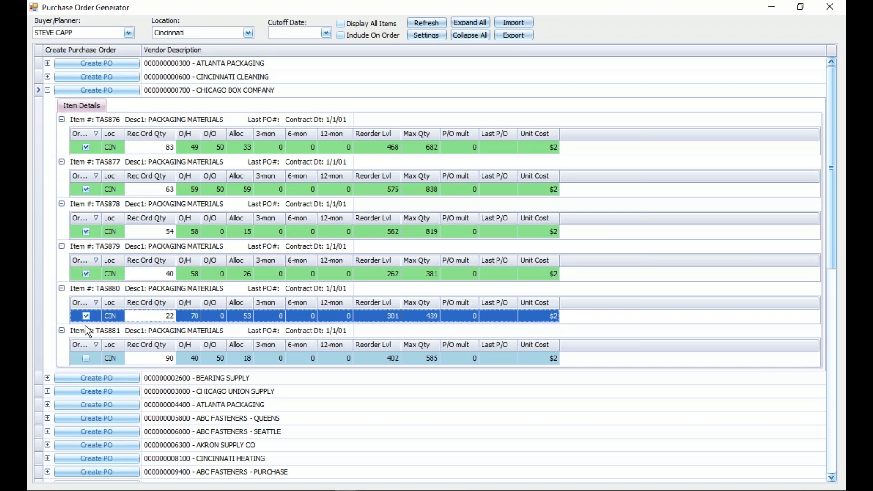
{"action": "left_click", "coordinate": [86, 359]}
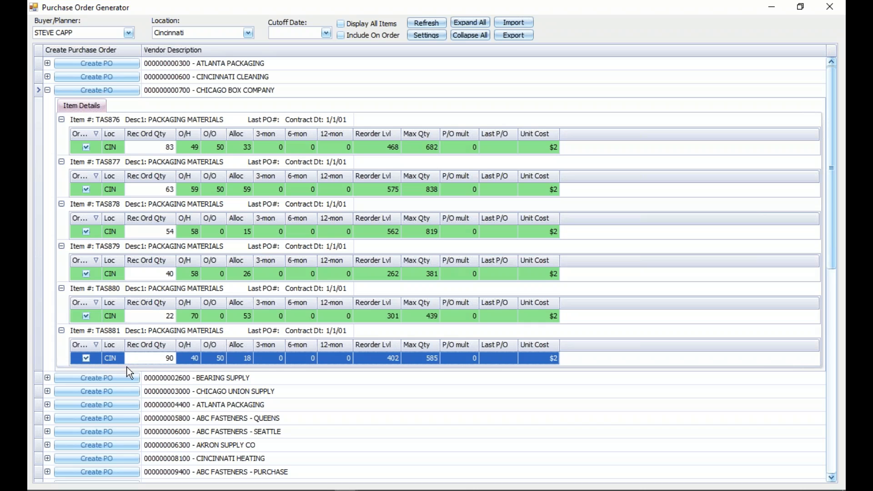
Step: Set the recommended order quantity of TAS881 to 100 and create a purchase order for Chicago Box Company
{"action": "left_click", "coordinate": [166, 359]}
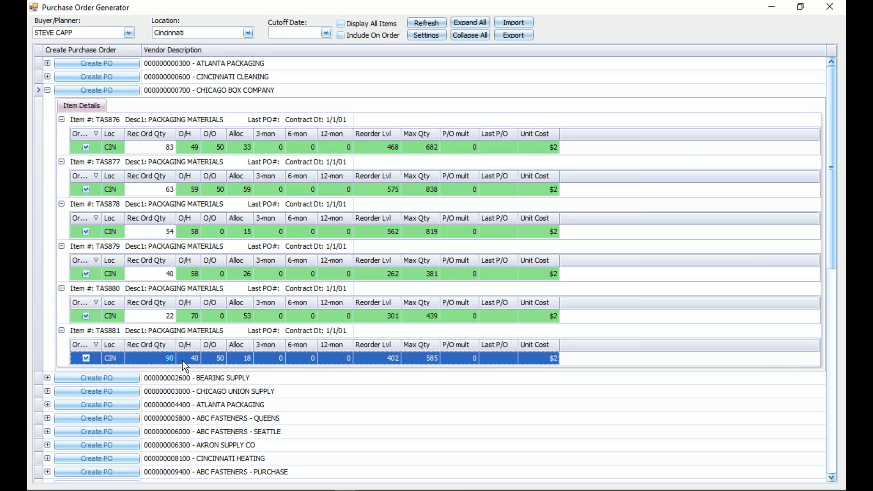
{"action": "type", "text": "100"}
{"action": "left_click", "coordinate": [94, 90]}
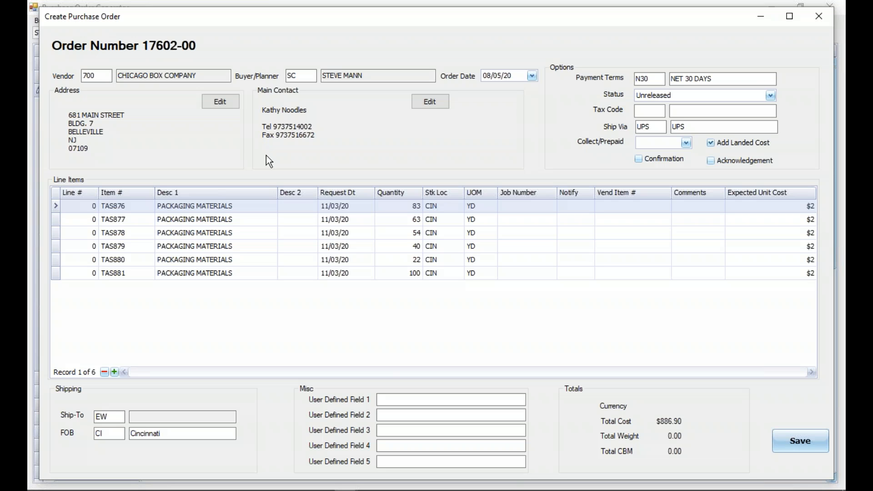
Step: Remove the TAS881 and TAS880 lines from the purchase order, close it without saving and collapse Chicago Box Company
{"action": "left_click", "coordinate": [103, 76]}
{"action": "left_click", "coordinate": [128, 59]}
{"action": "left_click", "coordinate": [56, 273]}
{"action": "left_click", "coordinate": [105, 372]}
{"action": "left_click", "coordinate": [56, 263]}
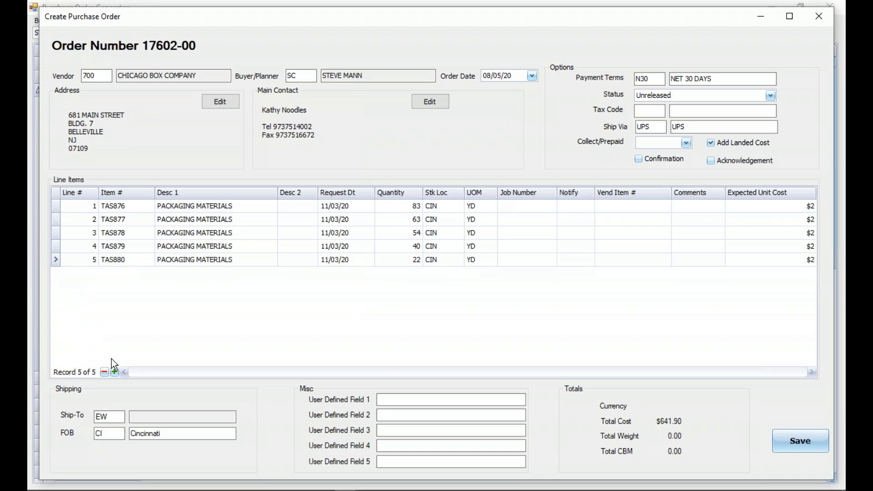
{"action": "left_click", "coordinate": [108, 372]}
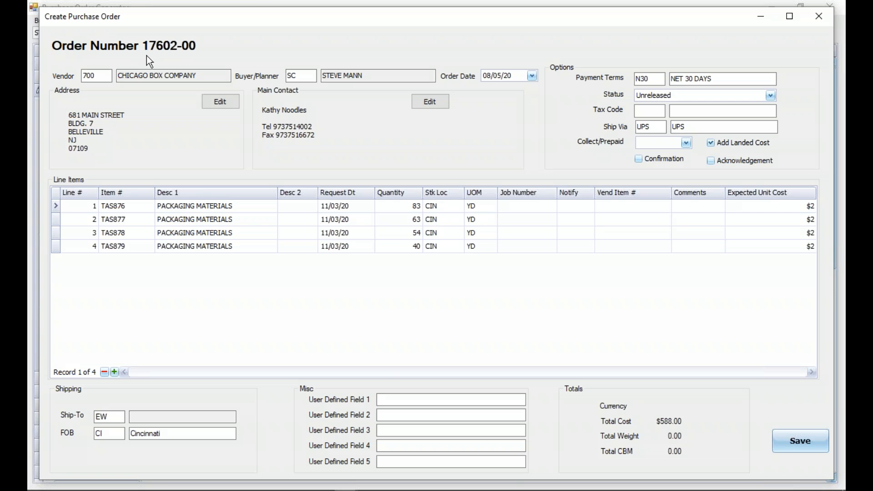
{"action": "left_click", "coordinate": [820, 18]}
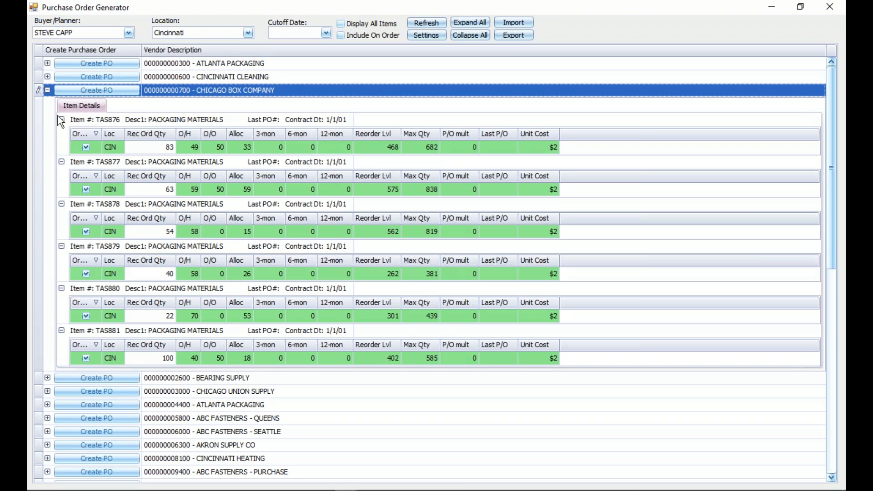
{"action": "left_click", "coordinate": [47, 91]}
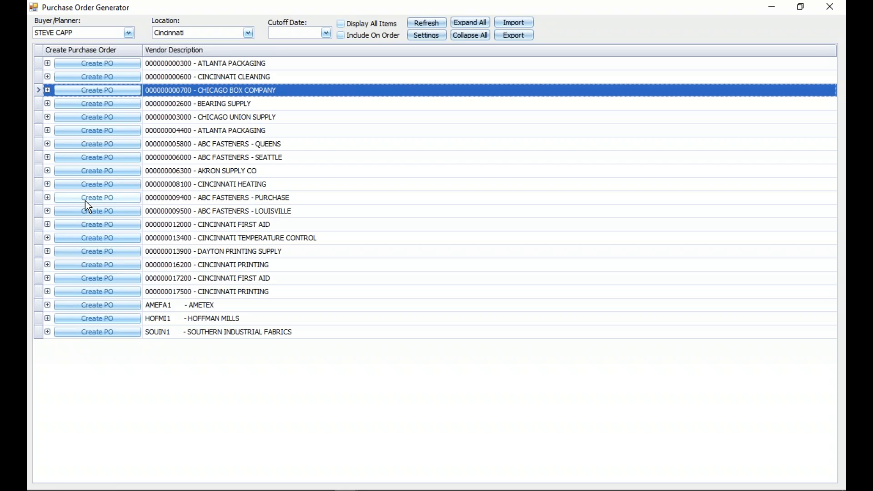
Step: Expand ABC Fasteners - Queens and mark FOAM 1001, FOAM 1017B, FOAM 1017S, FOAM 1025 and FOAM 1035 for ordering
{"action": "left_click", "coordinate": [48, 144]}
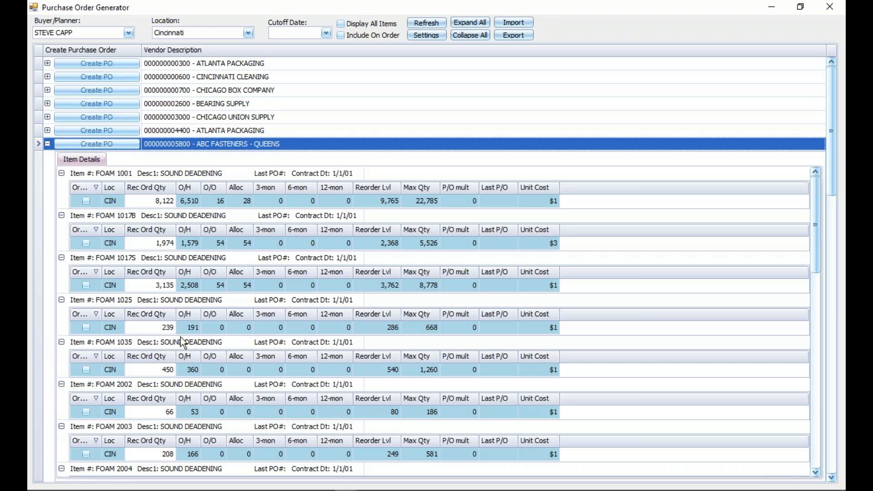
{"action": "left_click", "coordinate": [85, 200]}
{"action": "left_click", "coordinate": [86, 243]}
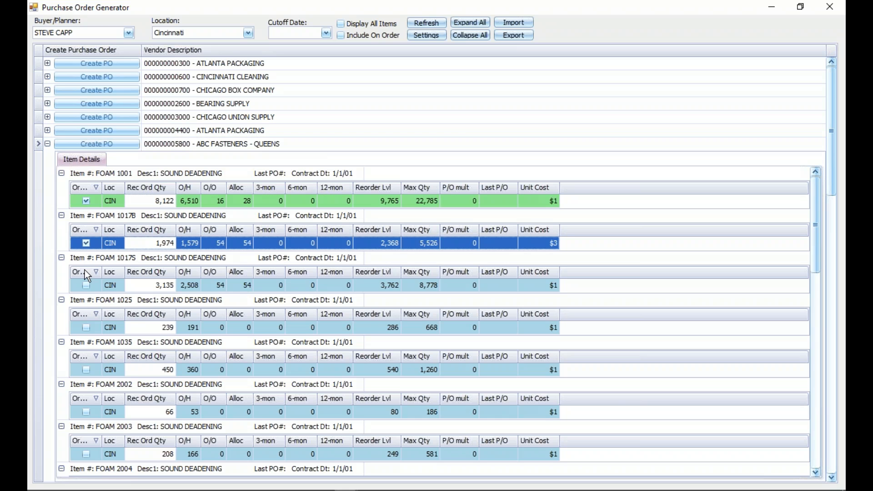
{"action": "left_click", "coordinate": [86, 286]}
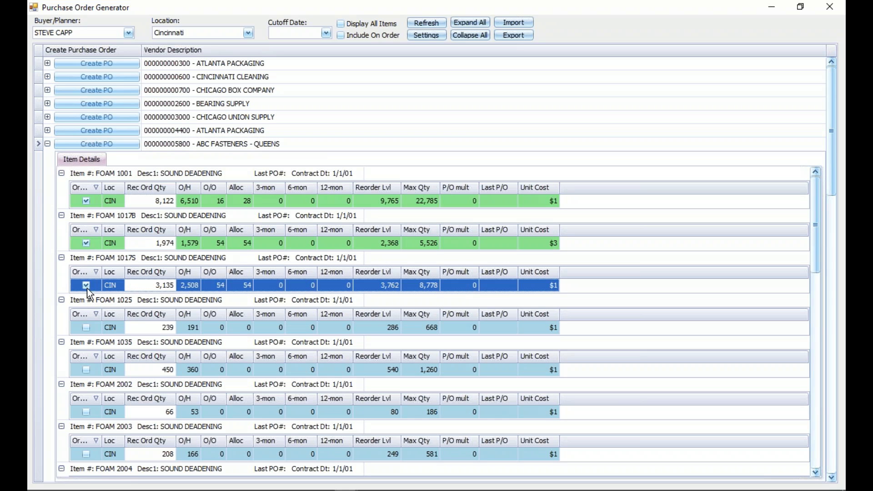
{"action": "left_click", "coordinate": [87, 328]}
{"action": "left_click", "coordinate": [86, 371]}
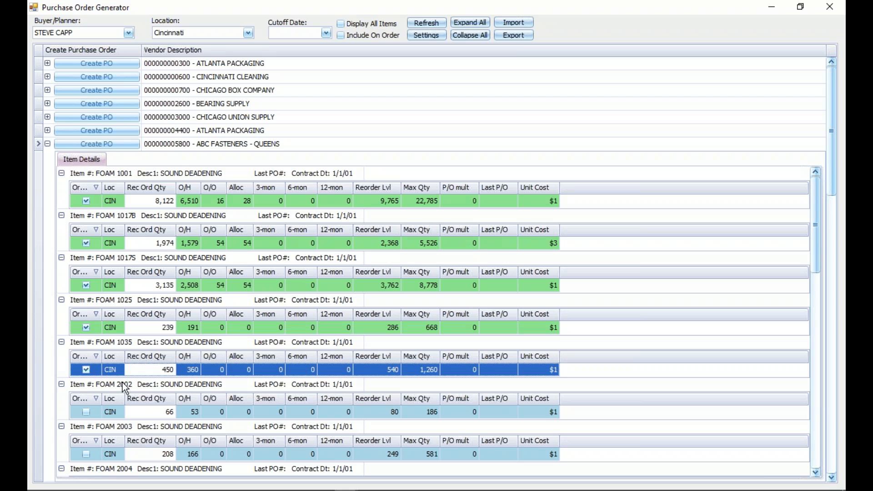
Step: Set the recommended order quantity of FOAM 1035 to 500 and swap the P/O mult and Last P/O columns under FOAM 2002
{"action": "left_click", "coordinate": [162, 370]}
{"action": "type", "text": "500"}
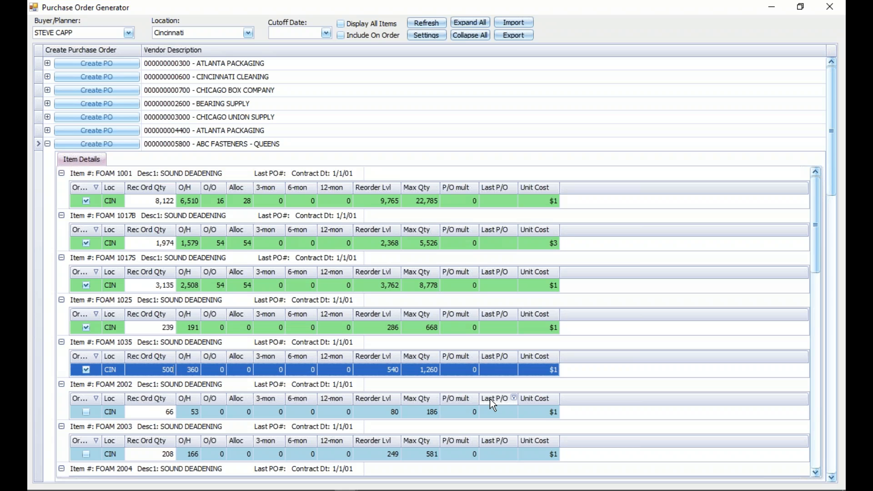
{"action": "left_click_drag", "start_coordinate": [461, 400], "coordinate": [515, 401]}
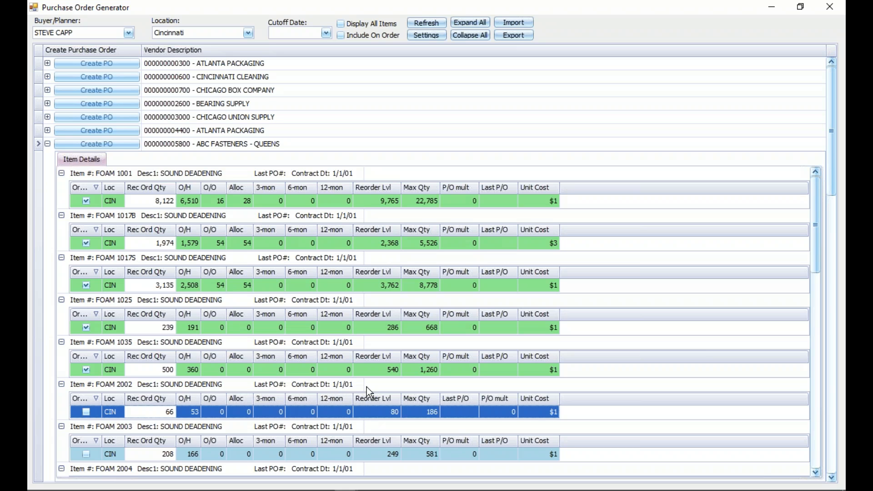
Step: Mark FOAM 2002 for ordering with a quantity of 200, and mark FOAM 2003 as well
{"action": "left_click", "coordinate": [85, 412]}
{"action": "left_click", "coordinate": [150, 414]}
{"action": "type", "text": "66"}
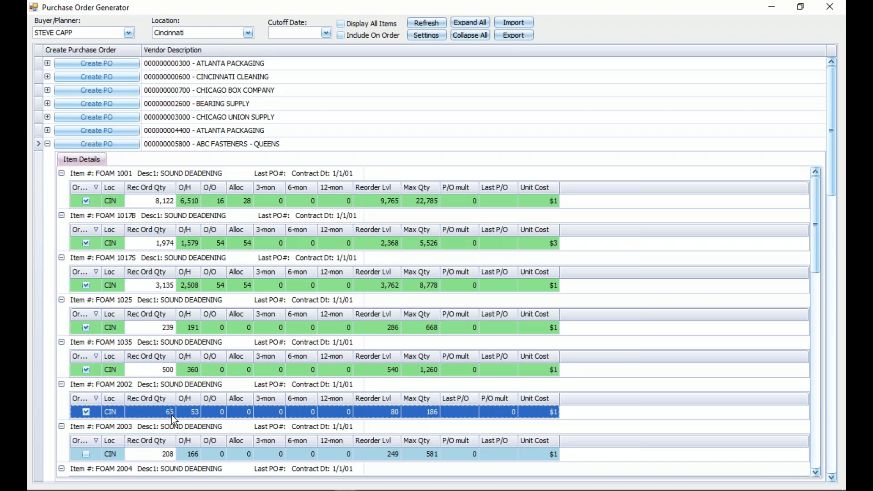
{"action": "type", "text": "200"}
{"action": "left_click", "coordinate": [86, 454]}
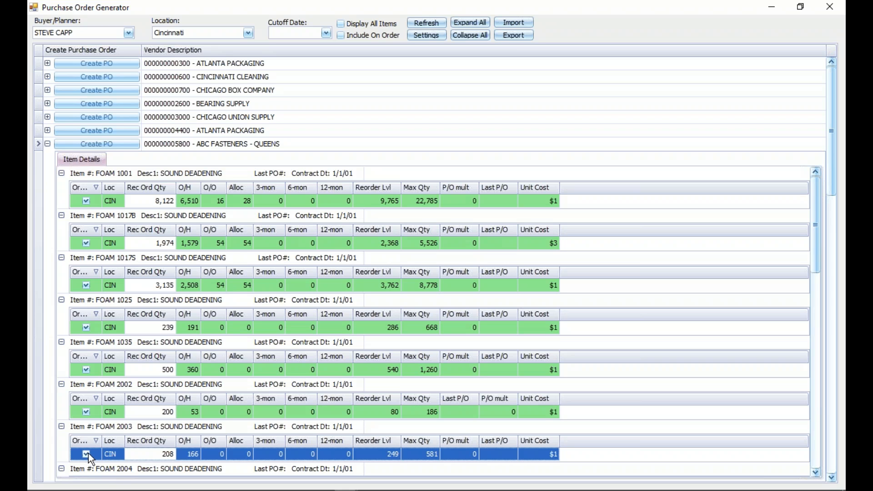
Step: Create a purchase order for ABC Fasteners - Queens and remove its FOAM 2003 line
{"action": "left_click", "coordinate": [86, 144]}
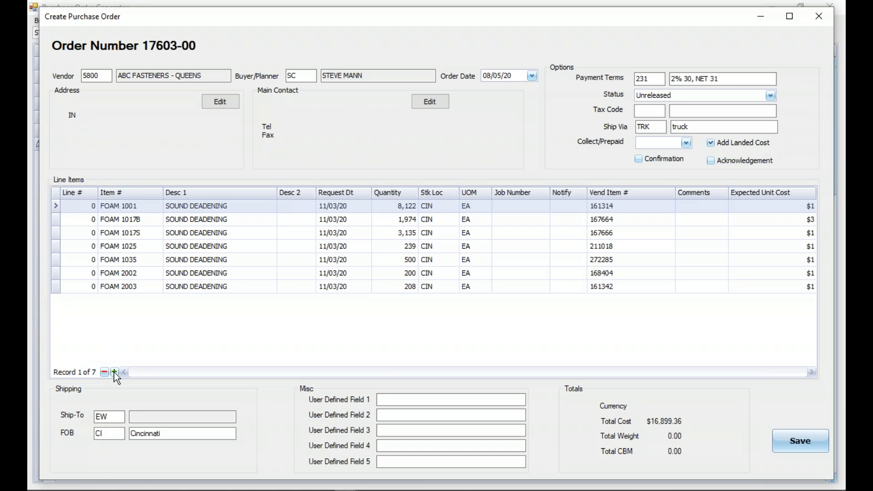
{"action": "left_click", "coordinate": [59, 290]}
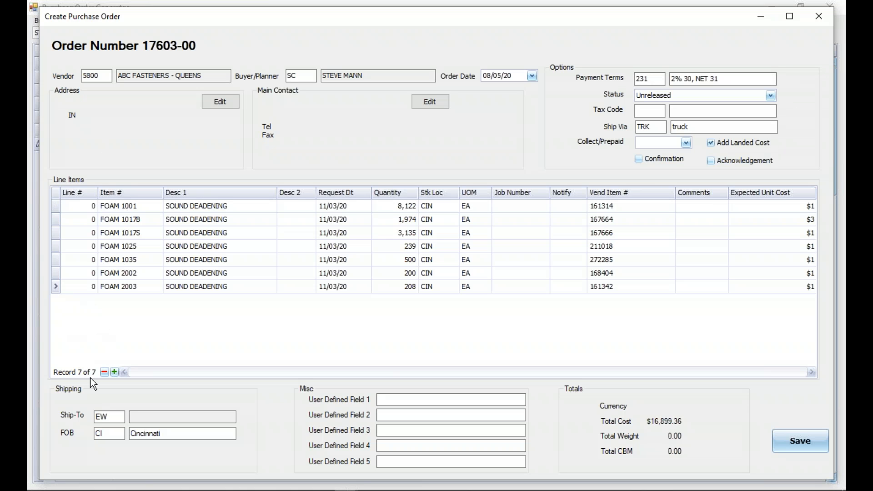
{"action": "left_click", "coordinate": [104, 372]}
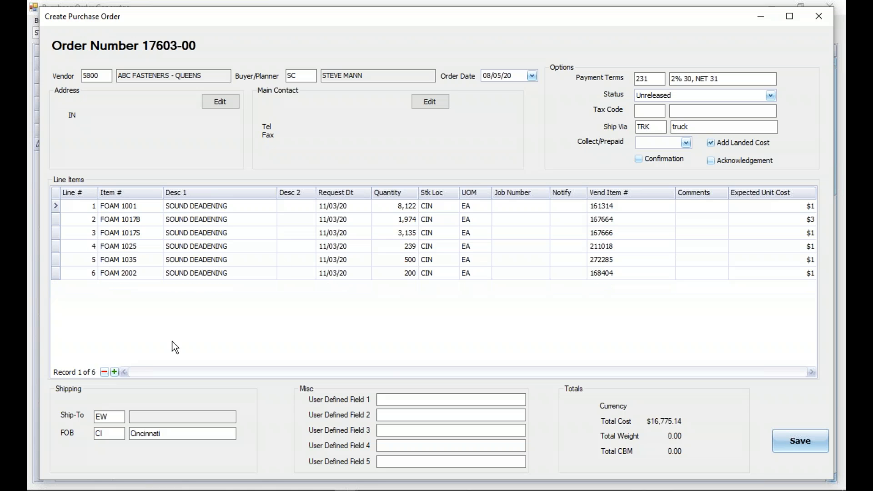
Step: Set the purchase order's status to Released and check the Ship Via field and the vendor lookup list
{"action": "left_click", "coordinate": [667, 96]}
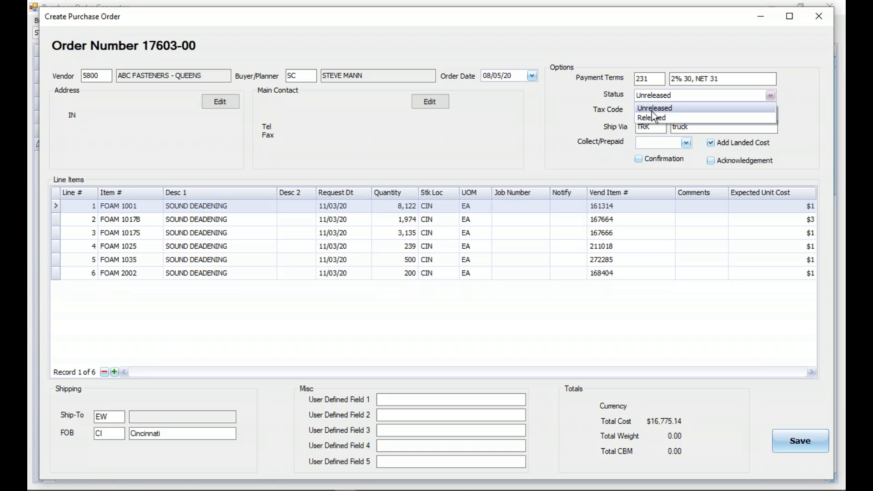
{"action": "left_click", "coordinate": [653, 119]}
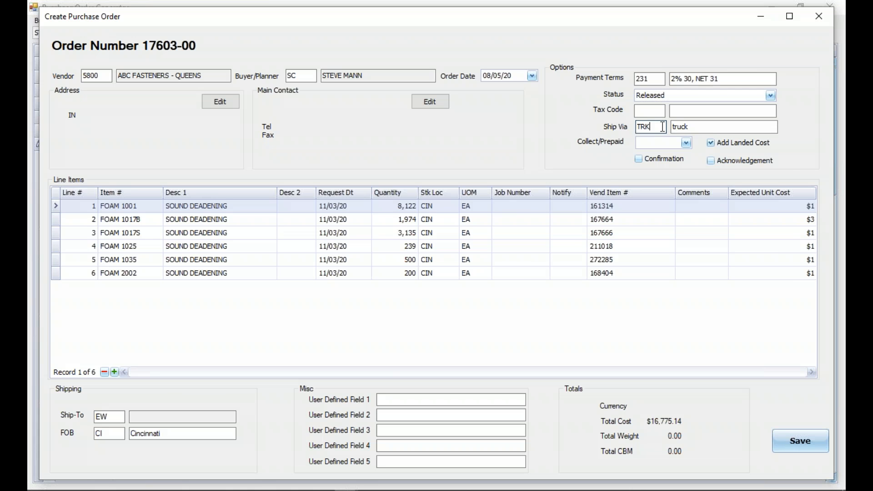
{"action": "double_click", "coordinate": [663, 127]}
{"action": "left_click", "coordinate": [586, 117]}
{"action": "left_click", "coordinate": [105, 77]}
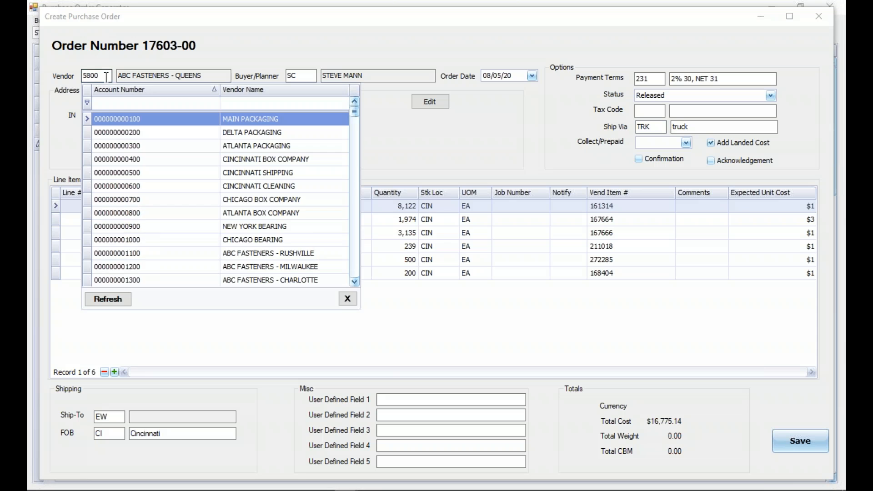
{"action": "left_click", "coordinate": [153, 60]}
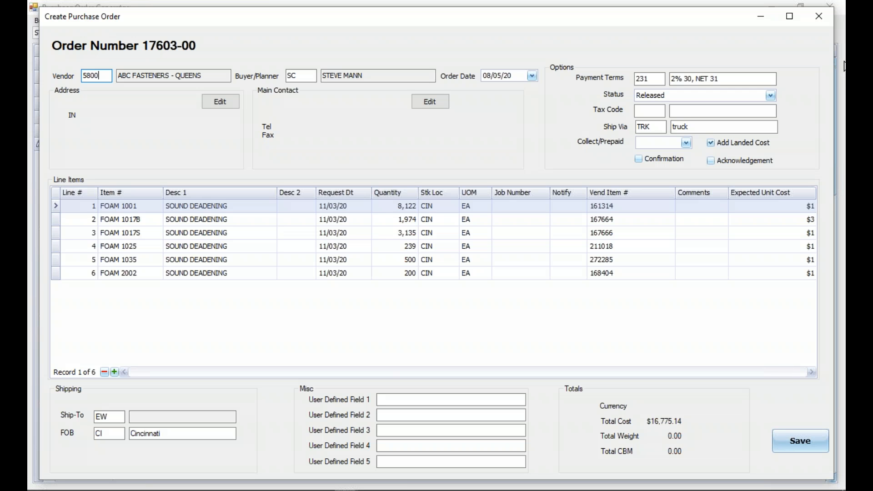
Step: Close the purchase order without saving, collapse ABC Fasteners - Queens and exit the Purchase Order Generator
{"action": "left_click", "coordinate": [817, 16]}
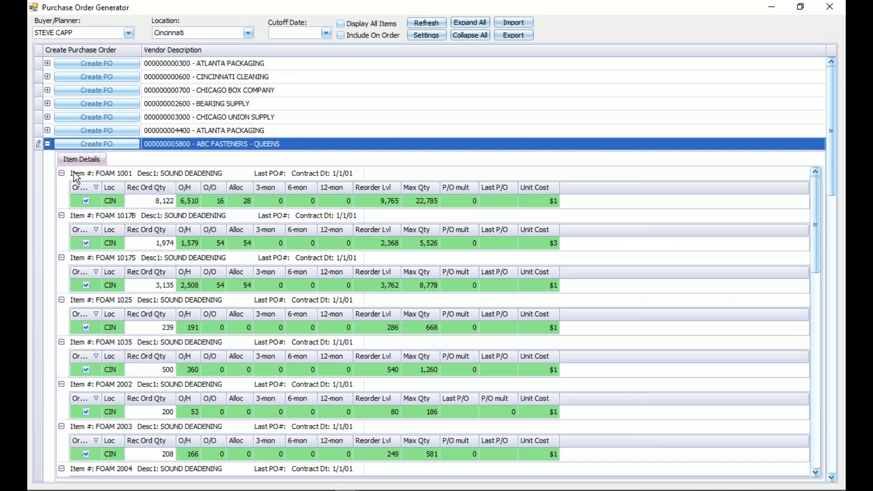
{"action": "left_click", "coordinate": [47, 144]}
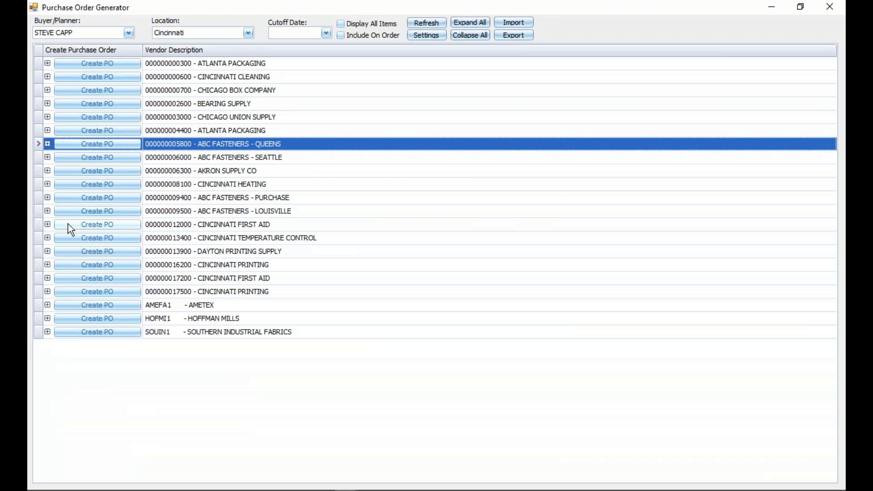
{"action": "left_click", "coordinate": [829, 7]}
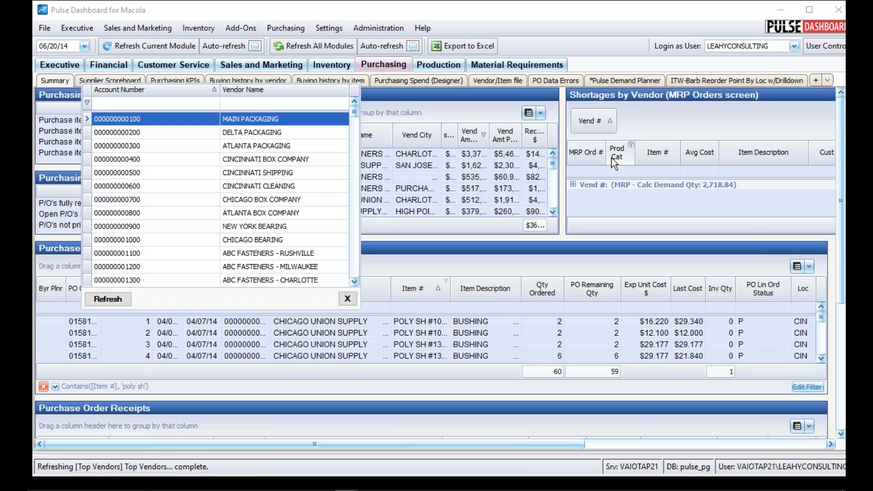